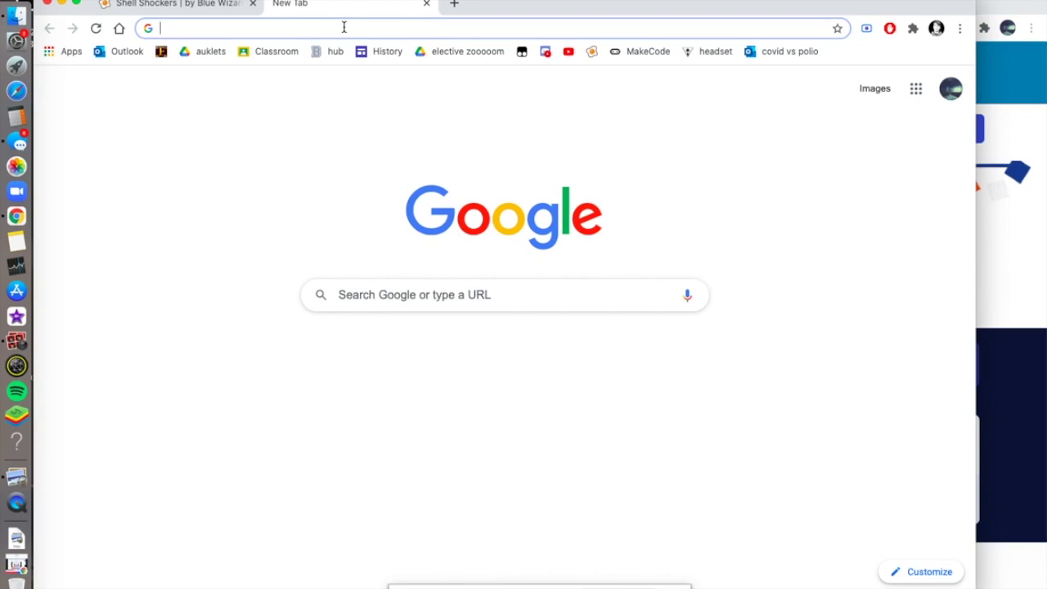
- Search for Tampermonkey and add the extension to Chrome from the Web Store
text(ta)
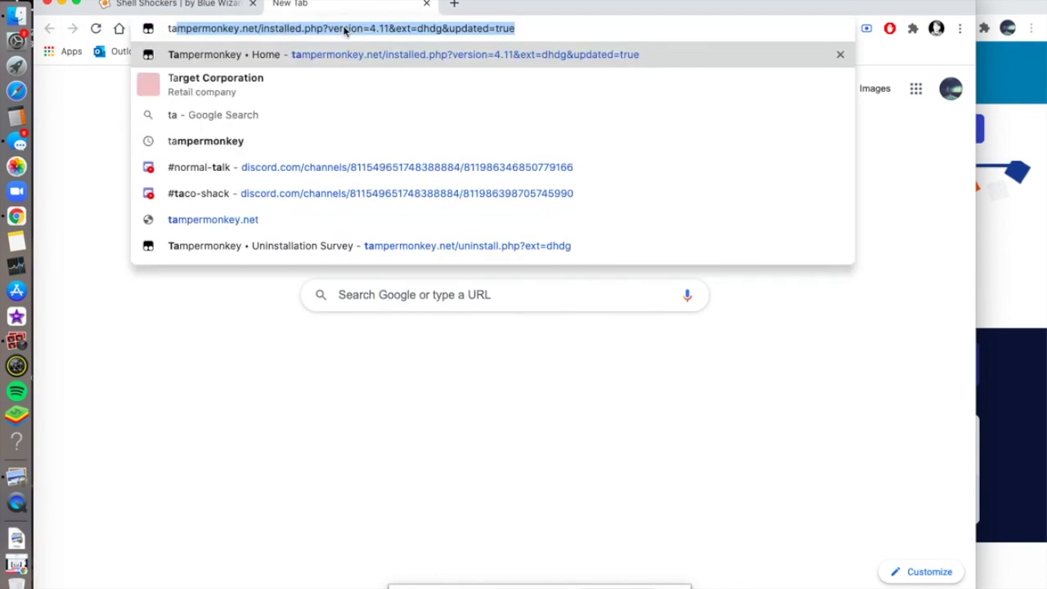
text(mpermonkey)
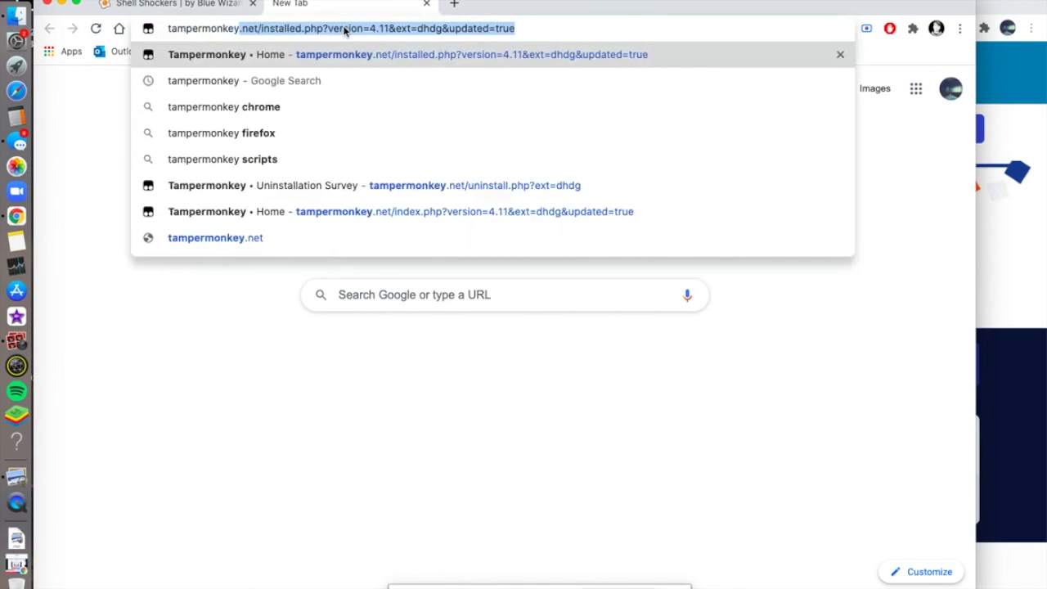
key(Return)
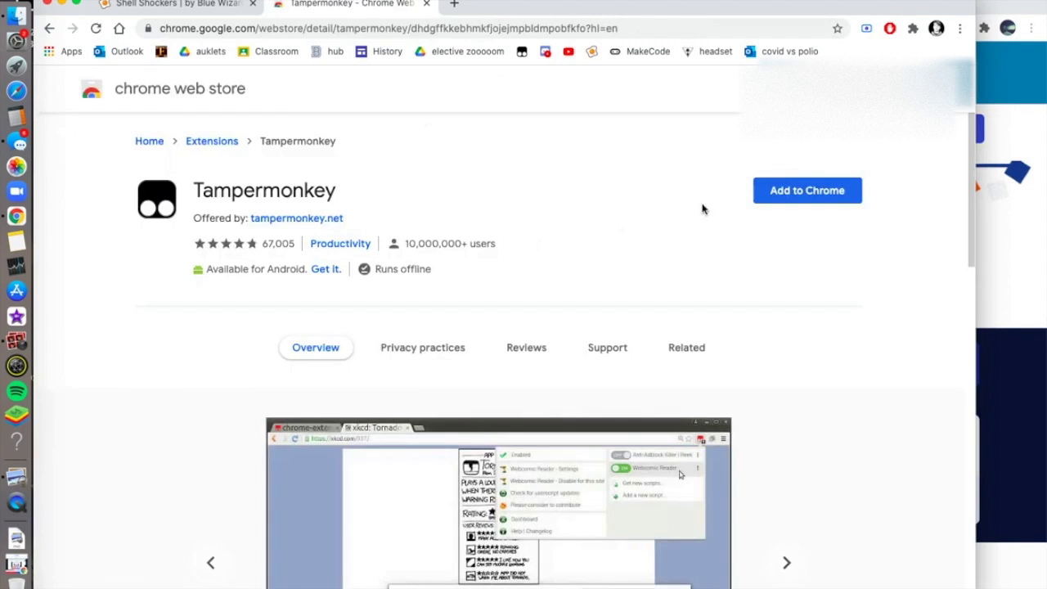
click(796, 192)
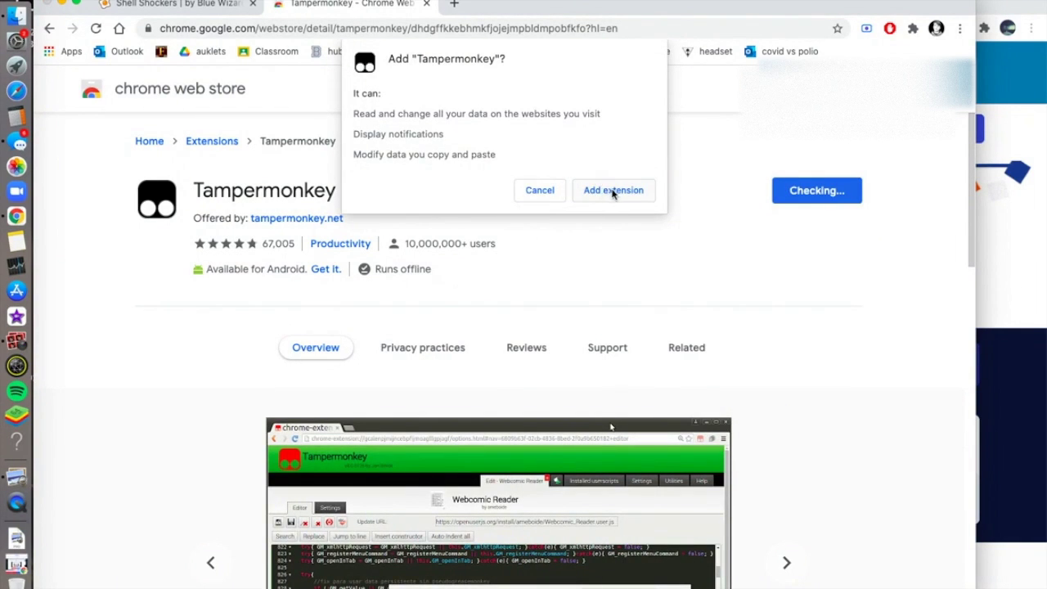
click(612, 191)
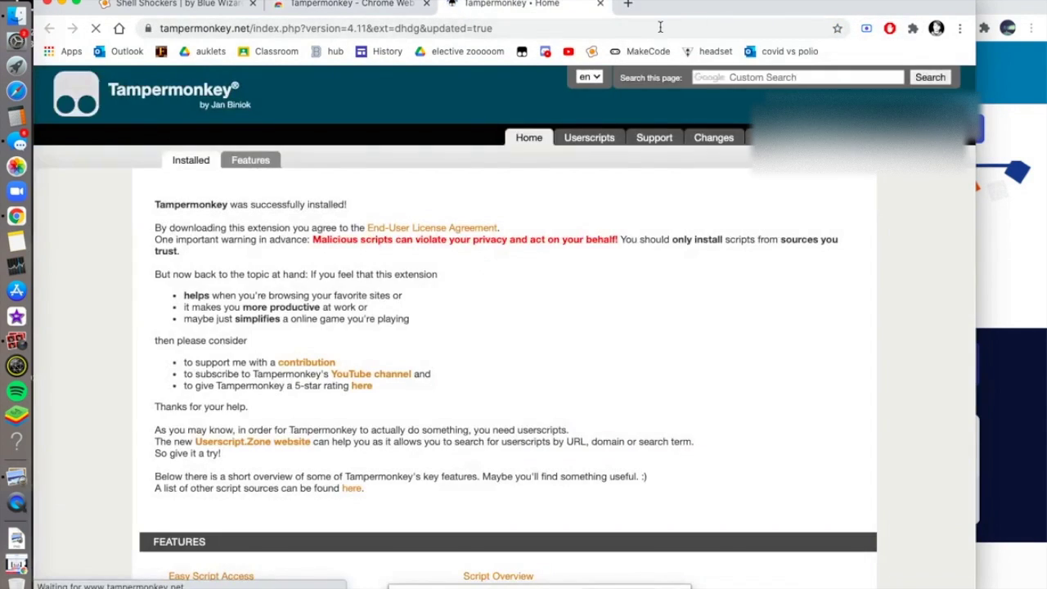
- Close the Tampermonkey welcome page and pin Tampermonkey to the Chrome toolbar
click(599, 5)
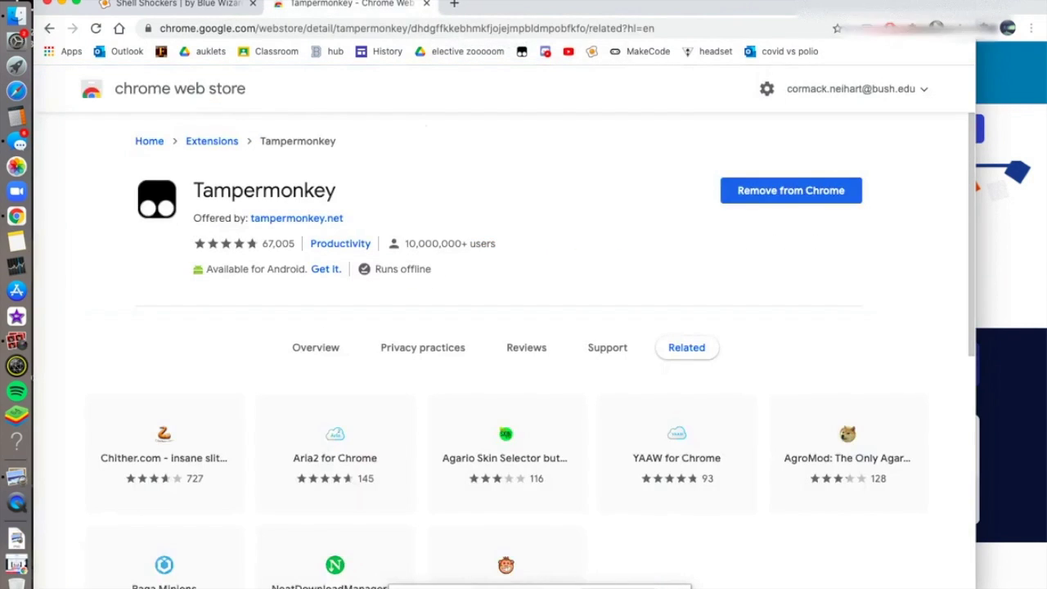
click(912, 28)
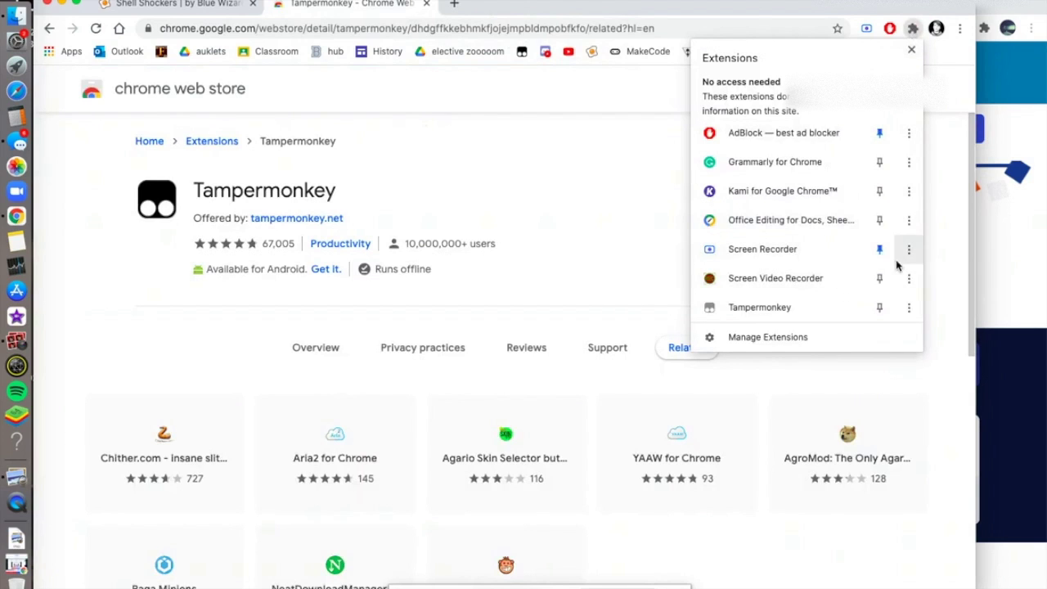
click(880, 307)
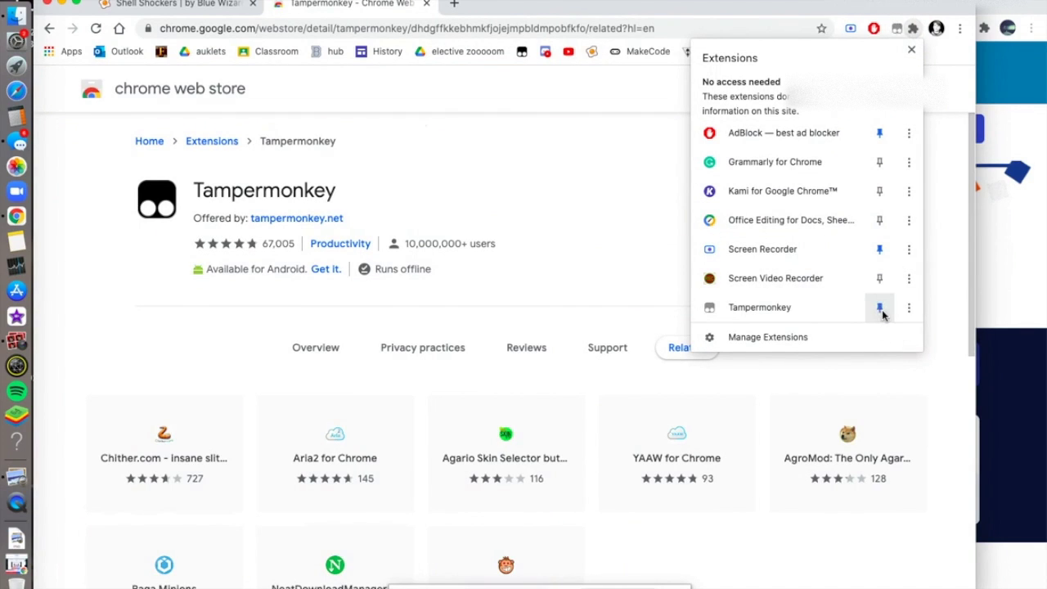
click(913, 49)
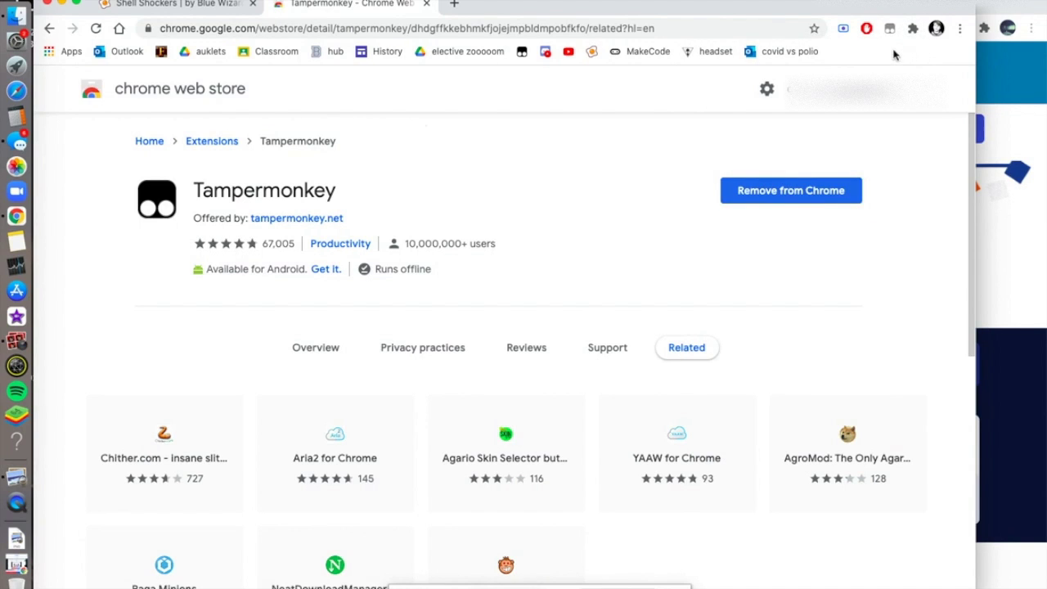
- Create a new userscript from Tampermonkey's toolbar menu
click(889, 32)
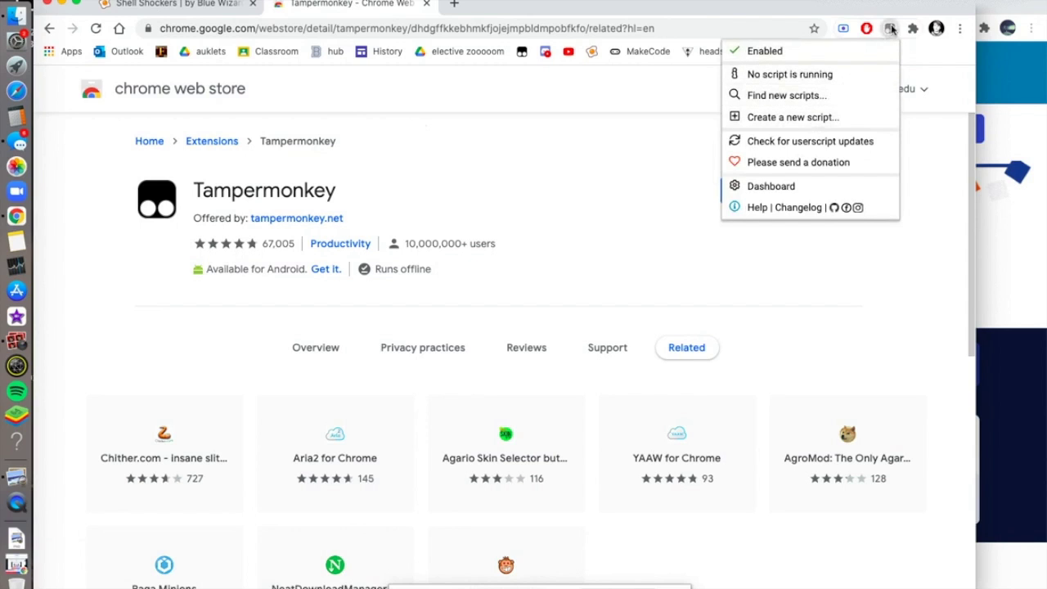
click(890, 31)
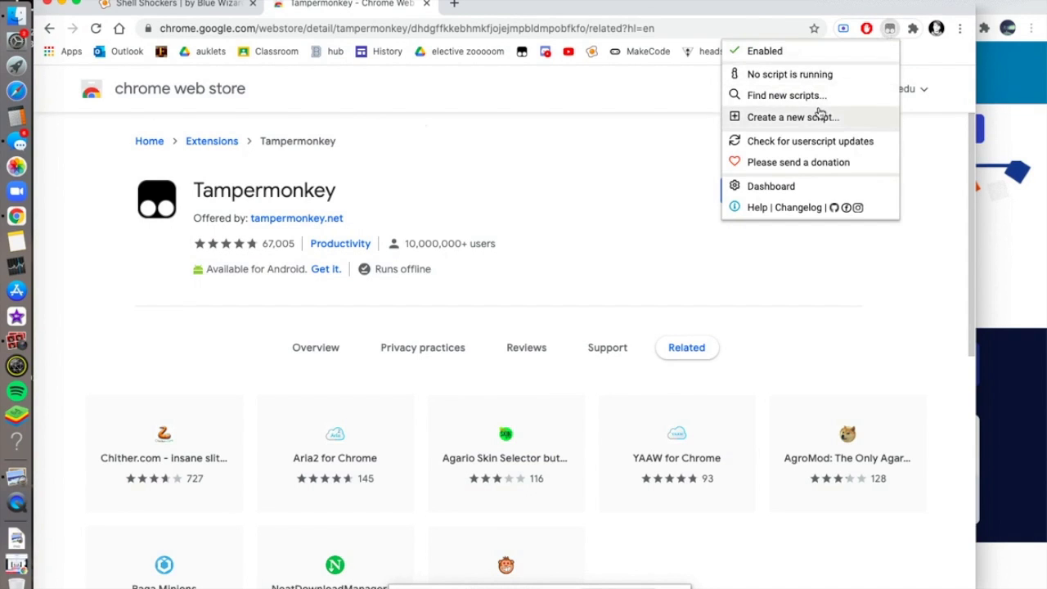
click(819, 117)
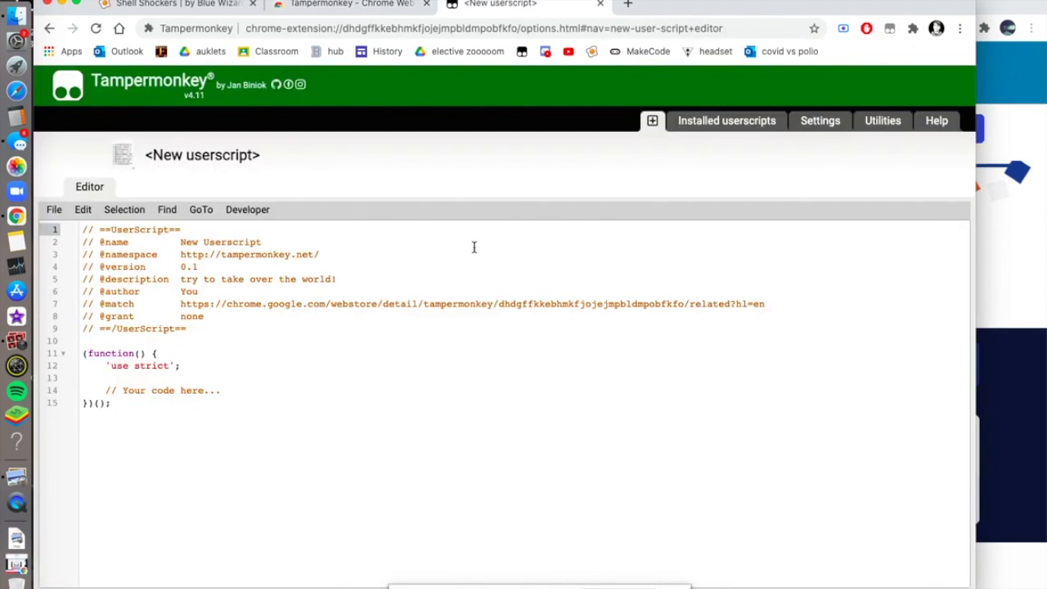
- Delete the new userscript's template code and copy the bit.ly link to the hack script
drag(114, 404, 81, 228)
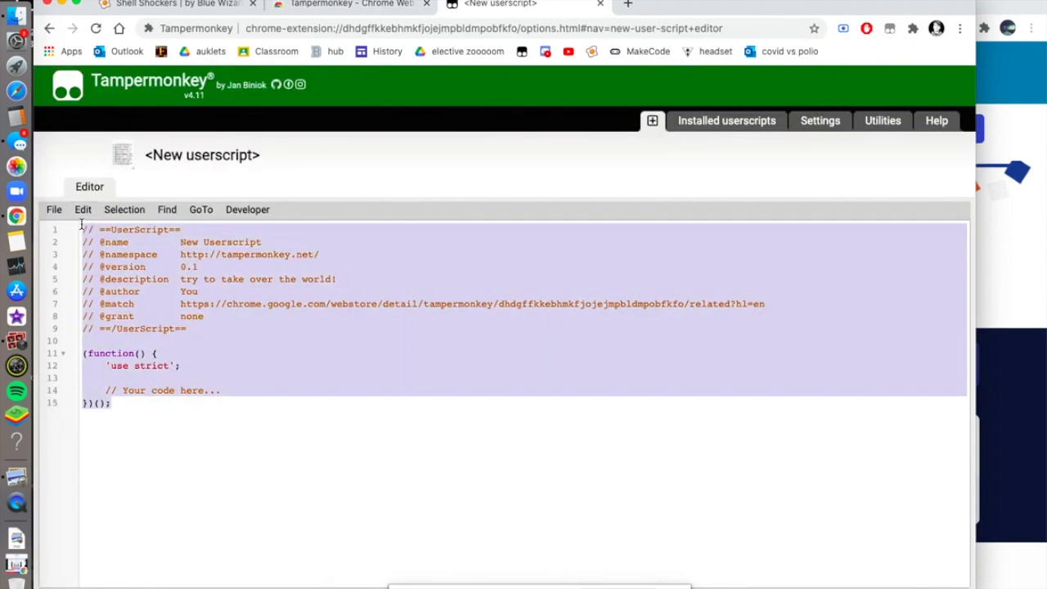
key(BackSpace)
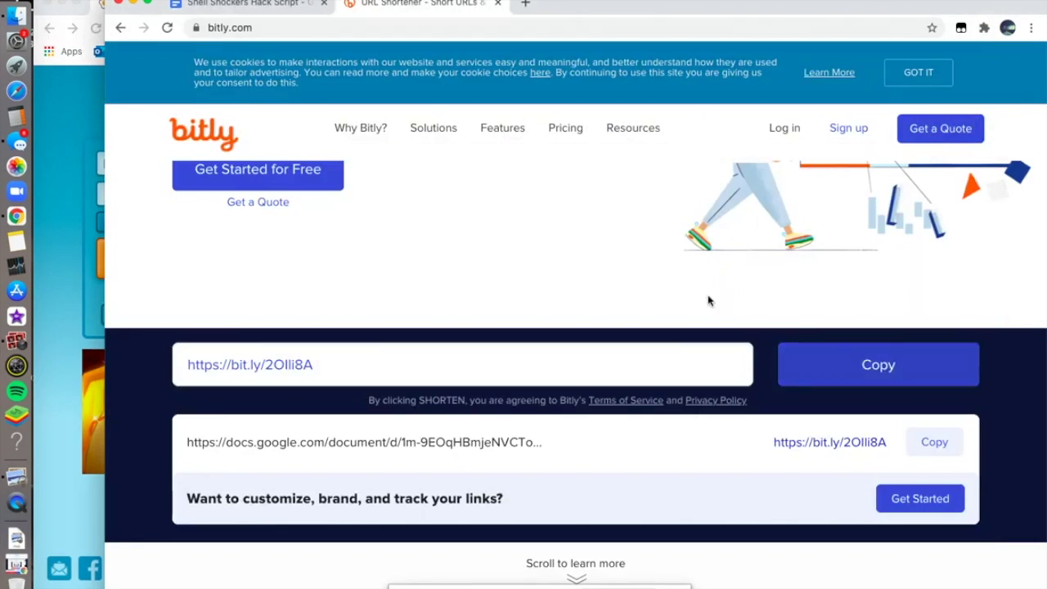
scroll(413, 364, up, 2)
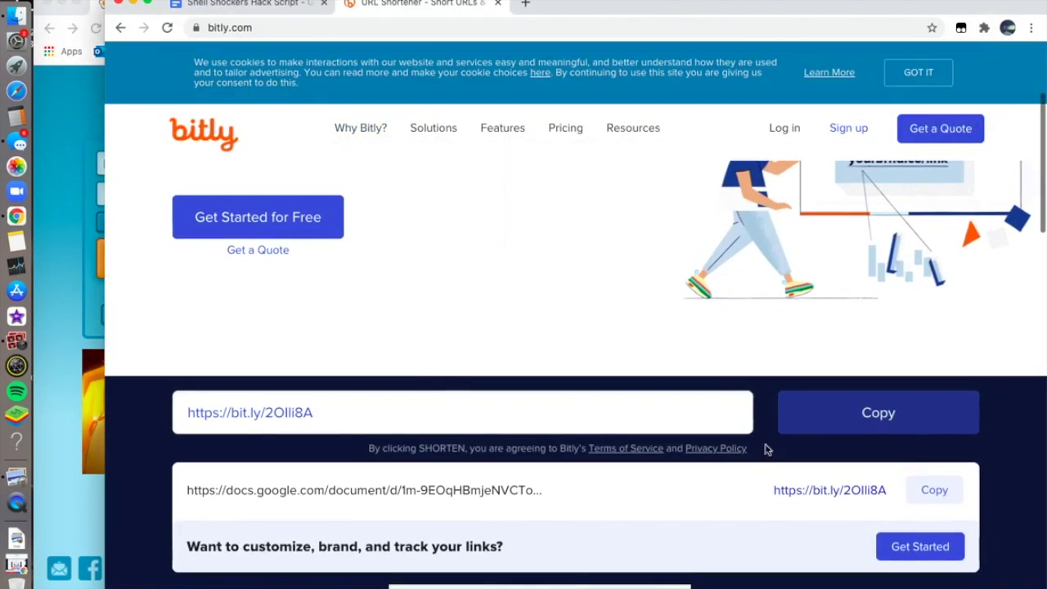
click(809, 418)
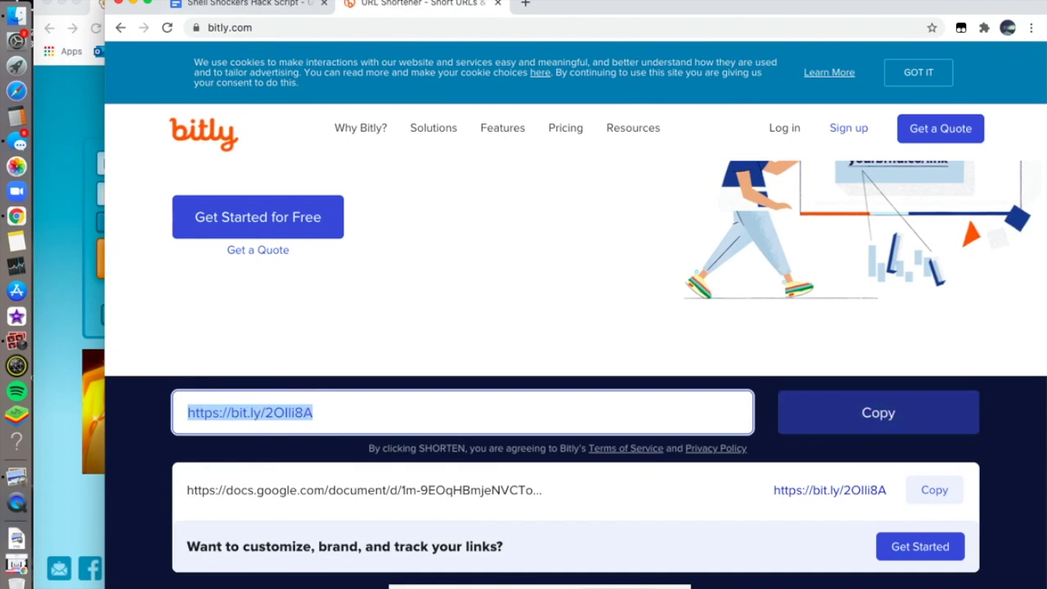
click(251, 5)
scroll(526, 368, down, 1)
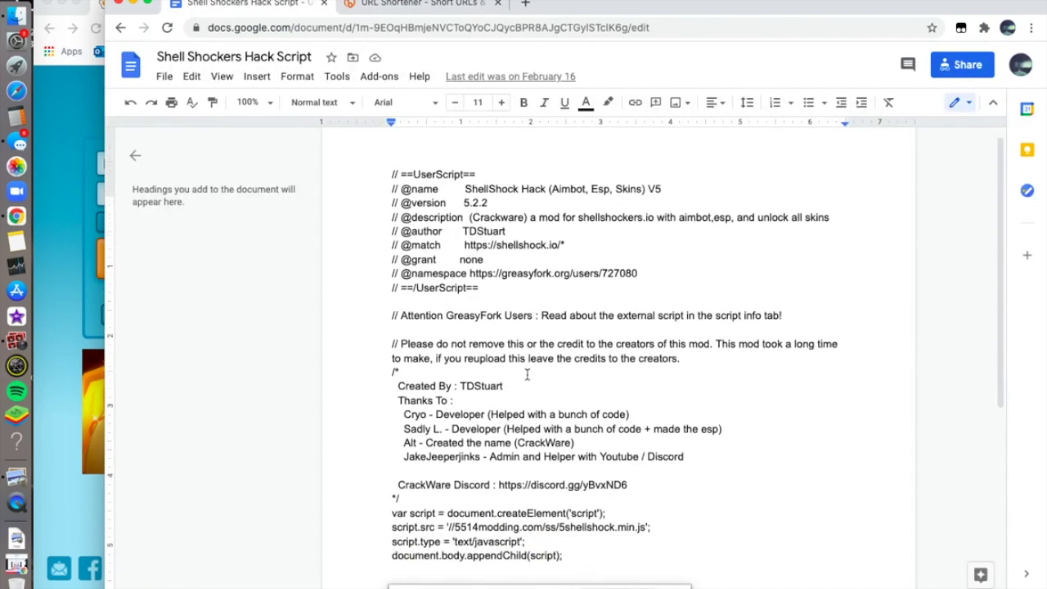
scroll(526, 369, down, 1)
scroll(527, 373, up, 1)
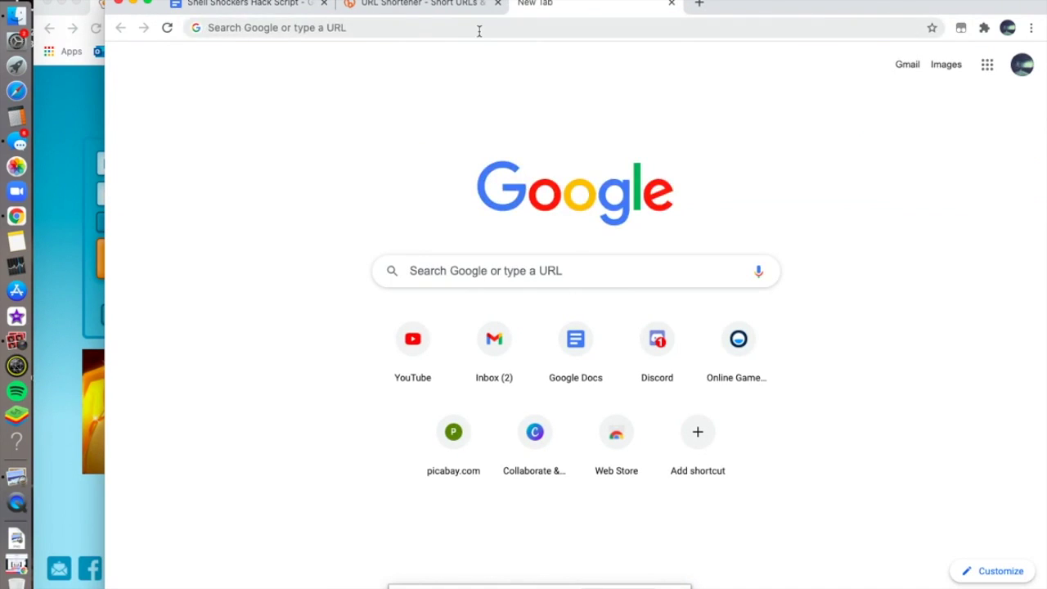
text(https://bit.ly/2OIli8A)
key(Return)
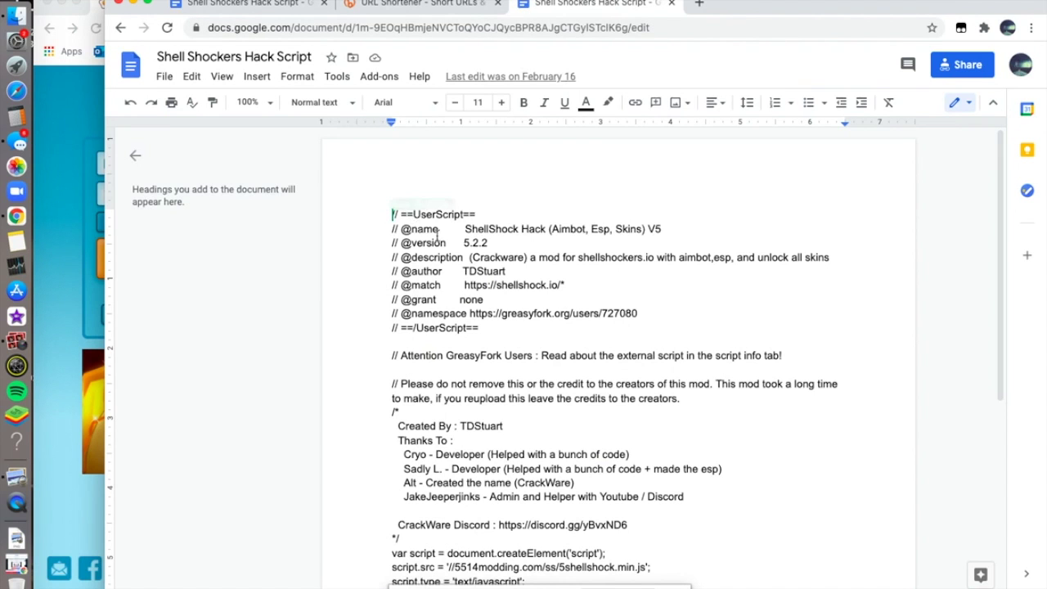
- Select the entire userscript code in the Google Doc for copying
drag(565, 332, 753, 574)
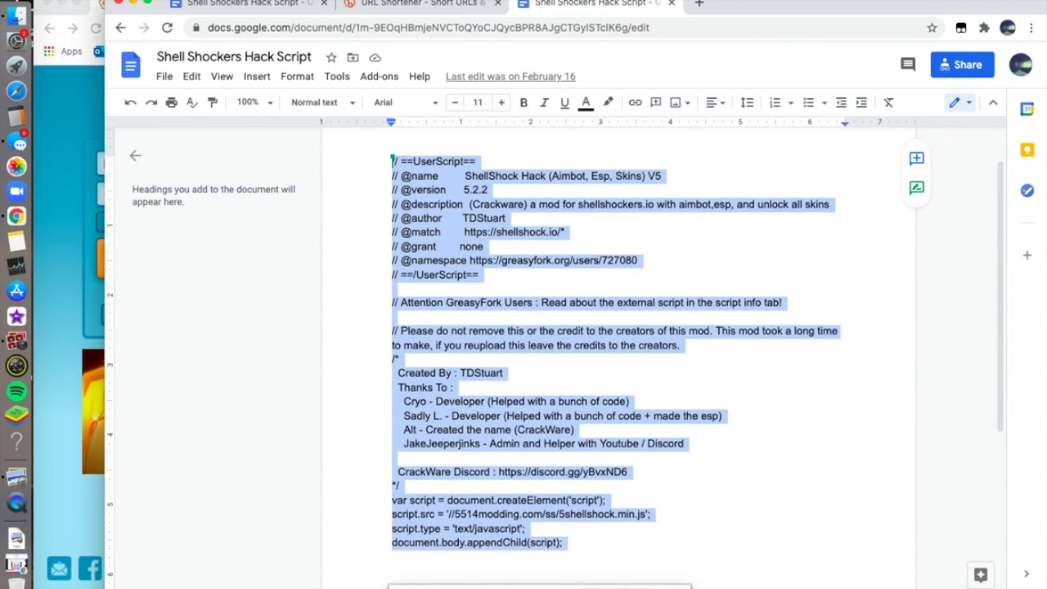
drag(753, 573, 750, 547)
scroll(673, 394, down, 2)
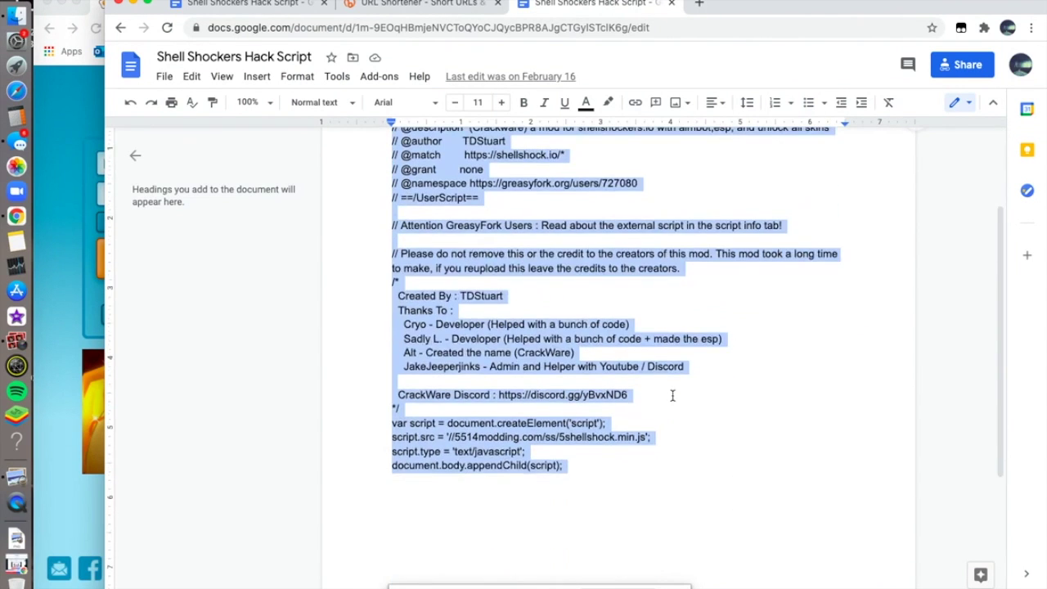
scroll(673, 394, up, 3)
scroll(674, 394, down, 4)
scroll(573, 294, up, 4)
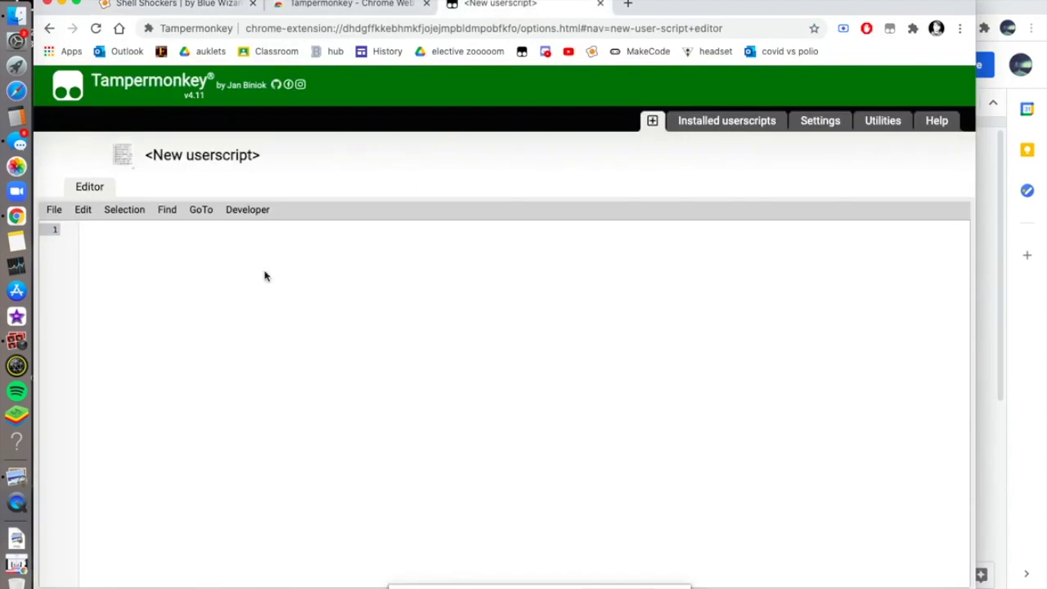
- Paste the ShellShock Hack V5 code into the new userscript, save it, and close the Web Store tab
click(242, 279)
key(ctrl+v)
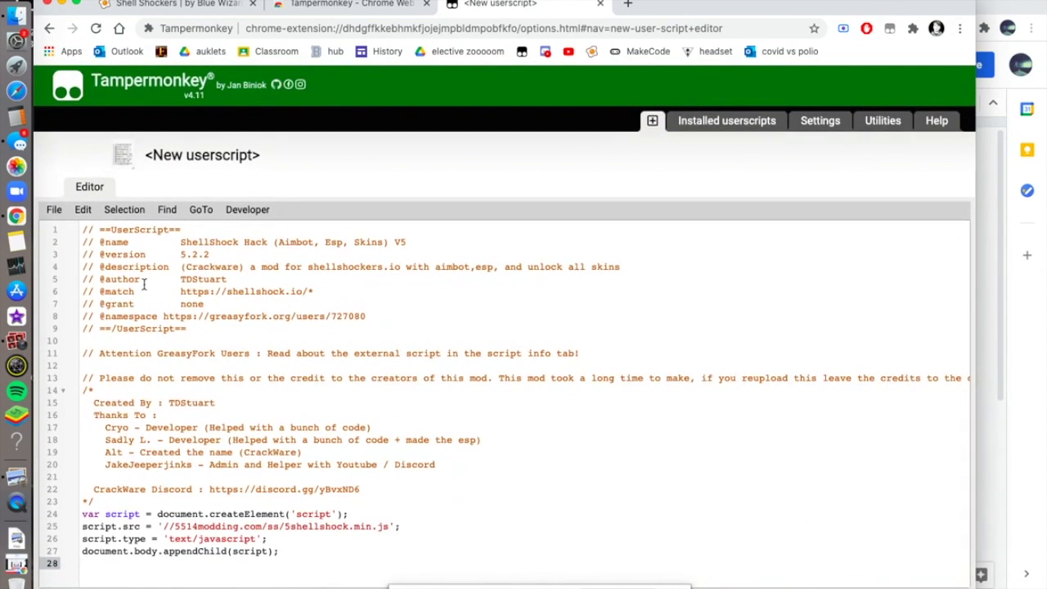
click(51, 211)
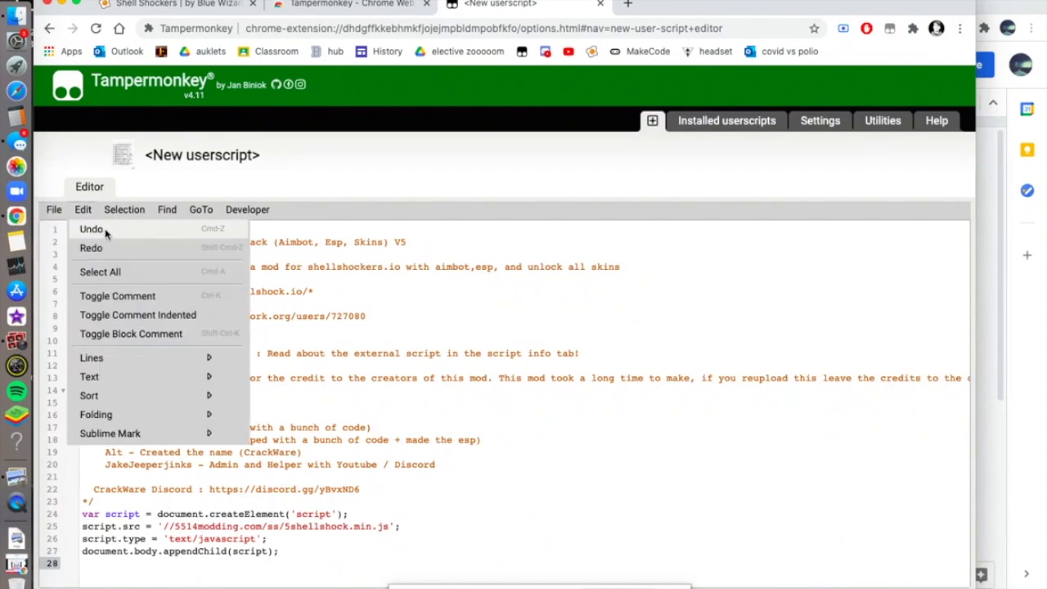
click(67, 230)
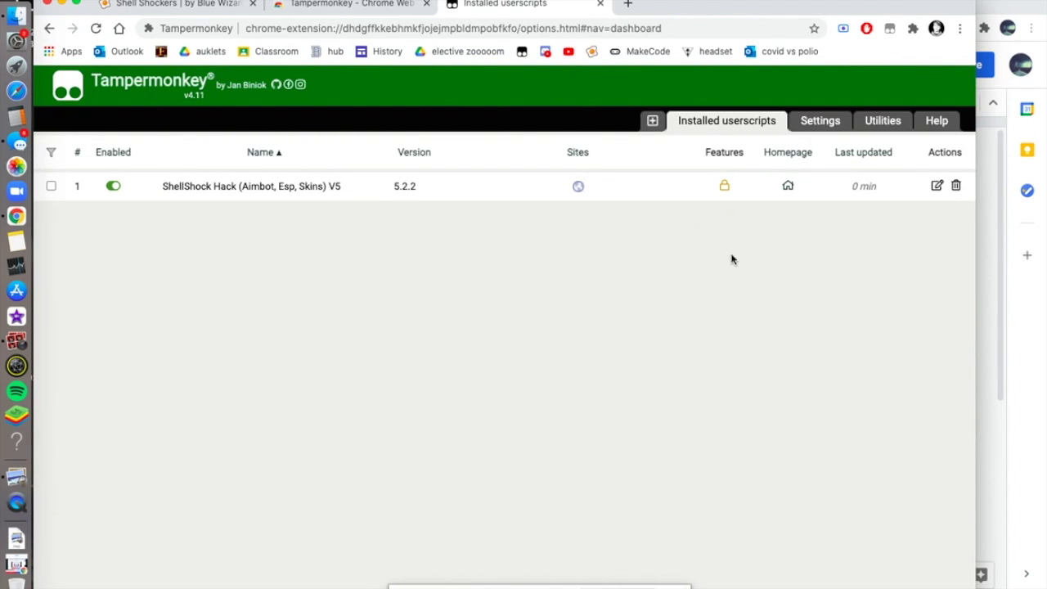
click(426, 4)
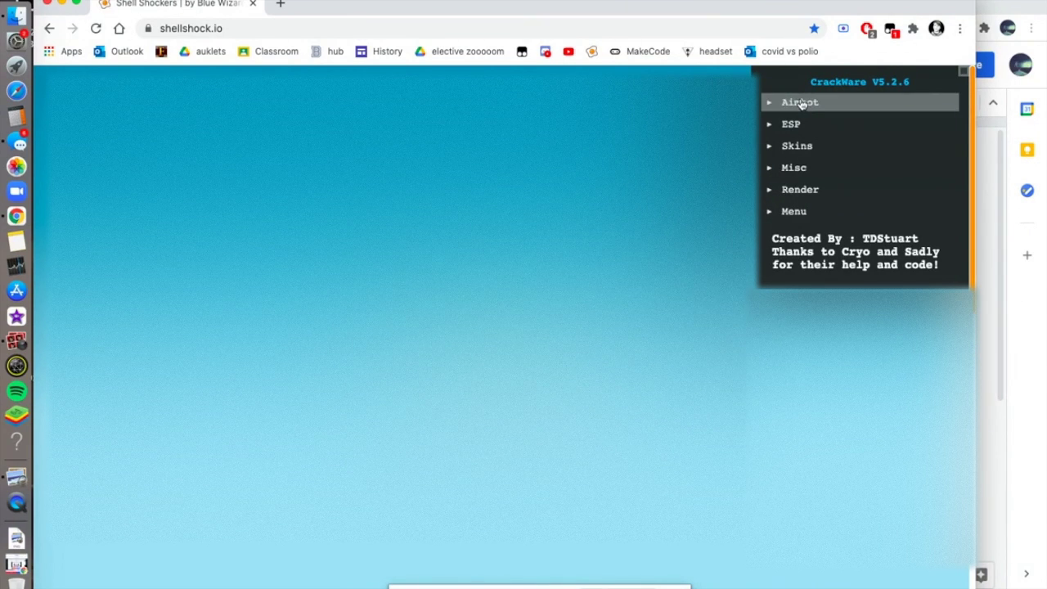
- Expand CrackWare's Aimbot and ESP sections, briefly check Skins, and begin Aimbot's key bind
click(849, 103)
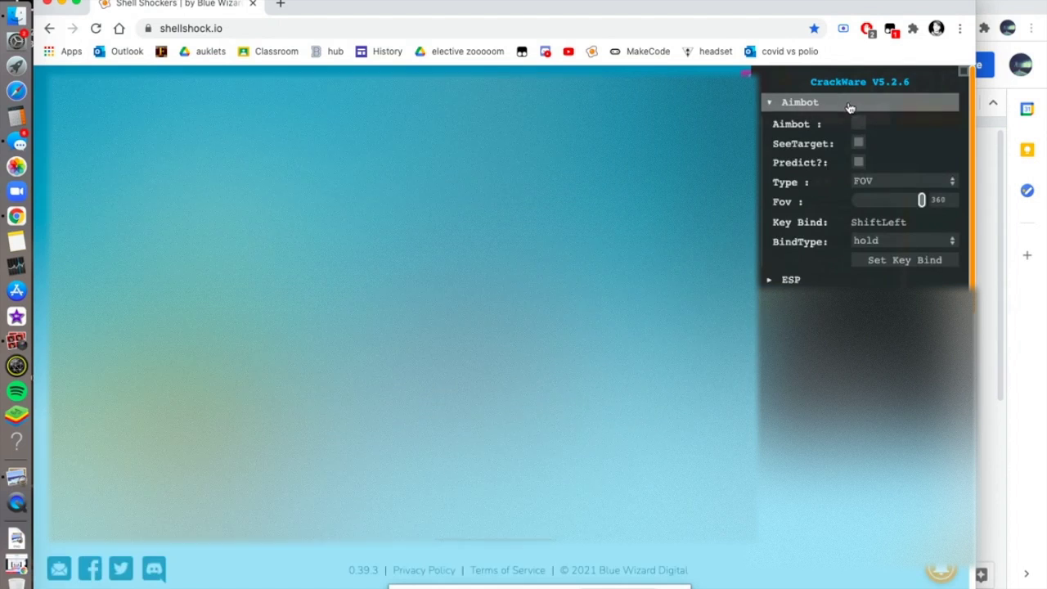
click(815, 280)
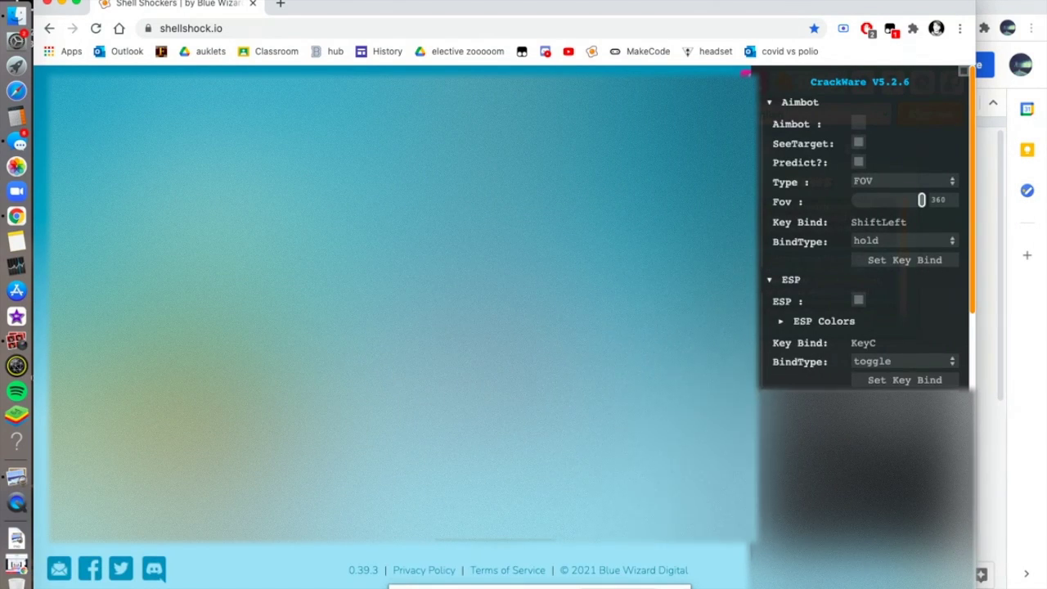
click(815, 399)
click(816, 399)
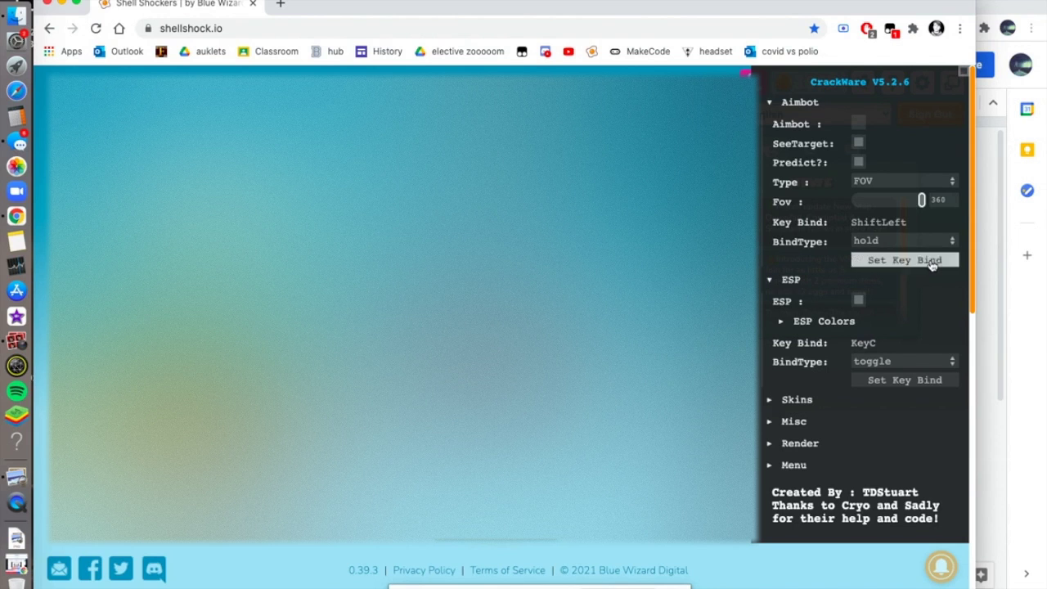
click(933, 264)
- Set the aimbot to Silent type at Level 3 strength with a toggle bind type
click(914, 178)
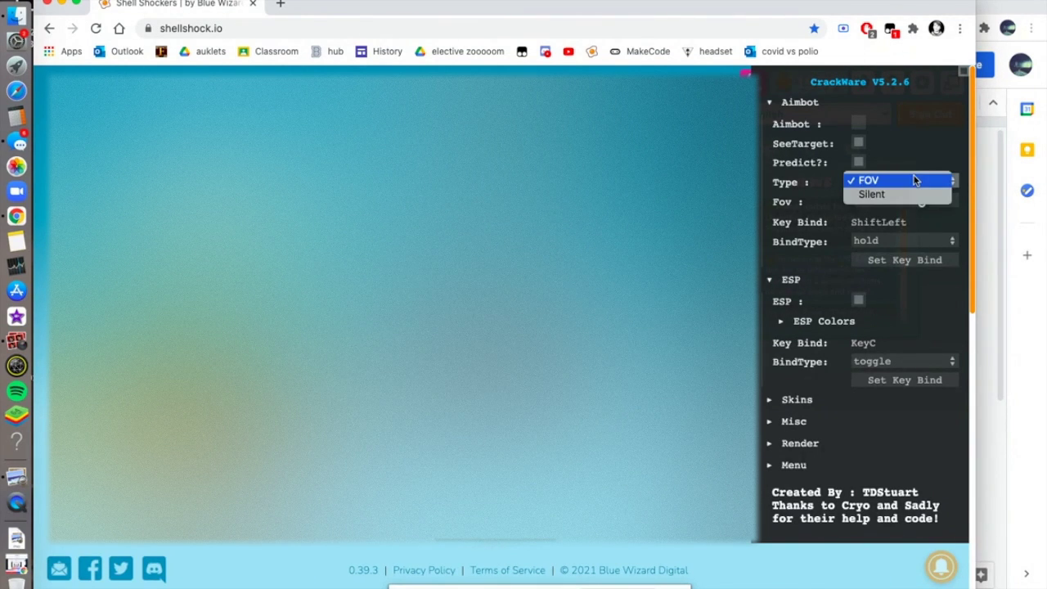
click(914, 194)
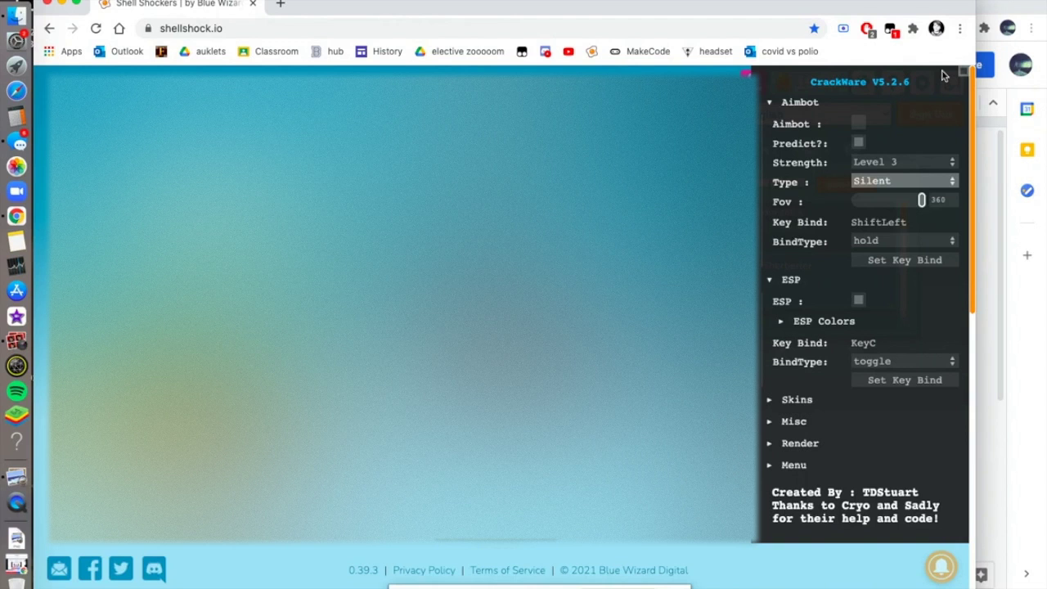
click(943, 161)
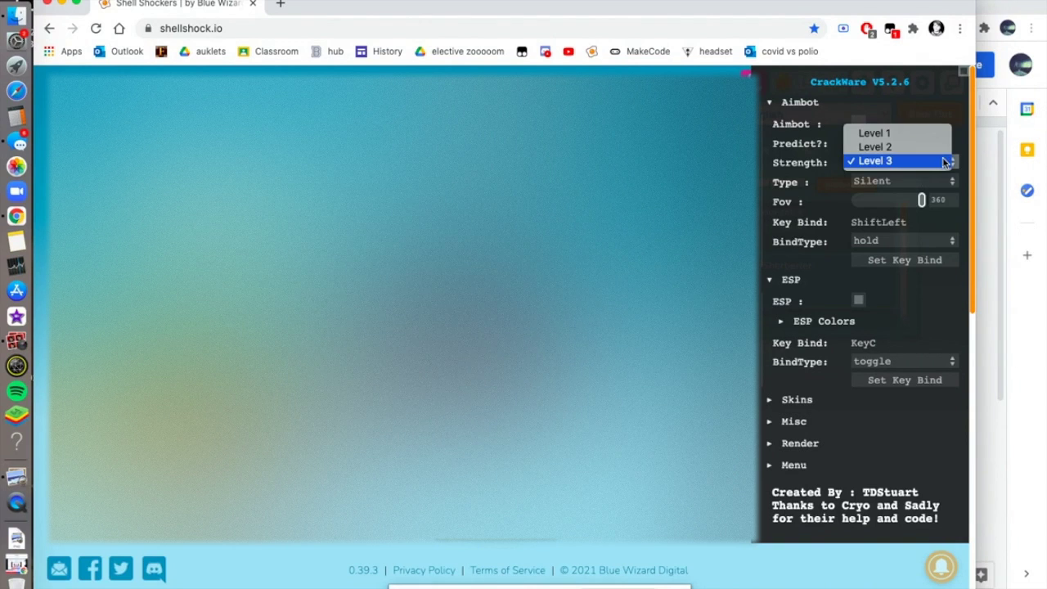
click(945, 163)
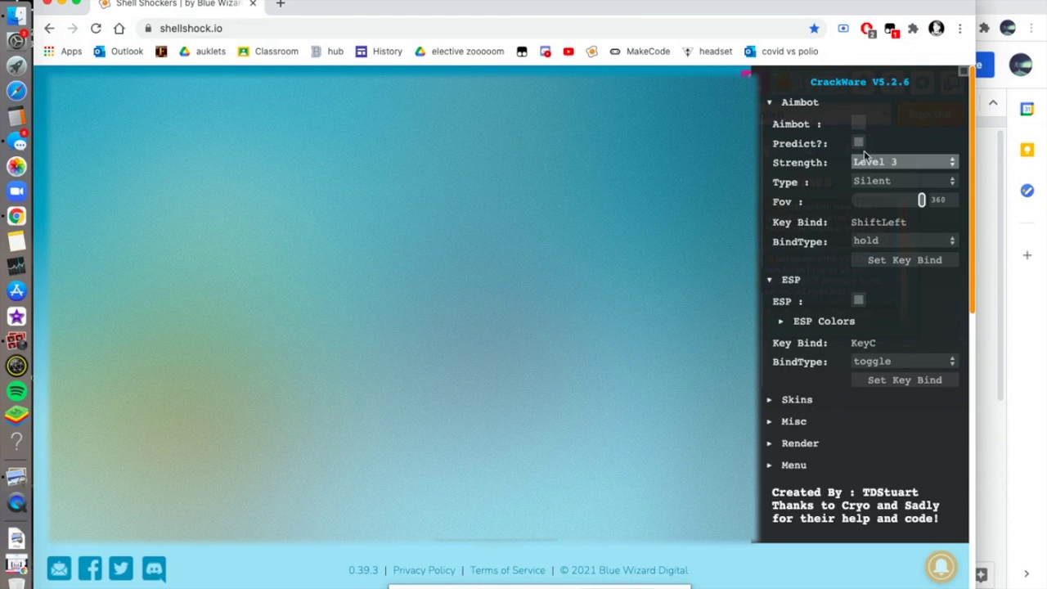
click(879, 240)
click(883, 254)
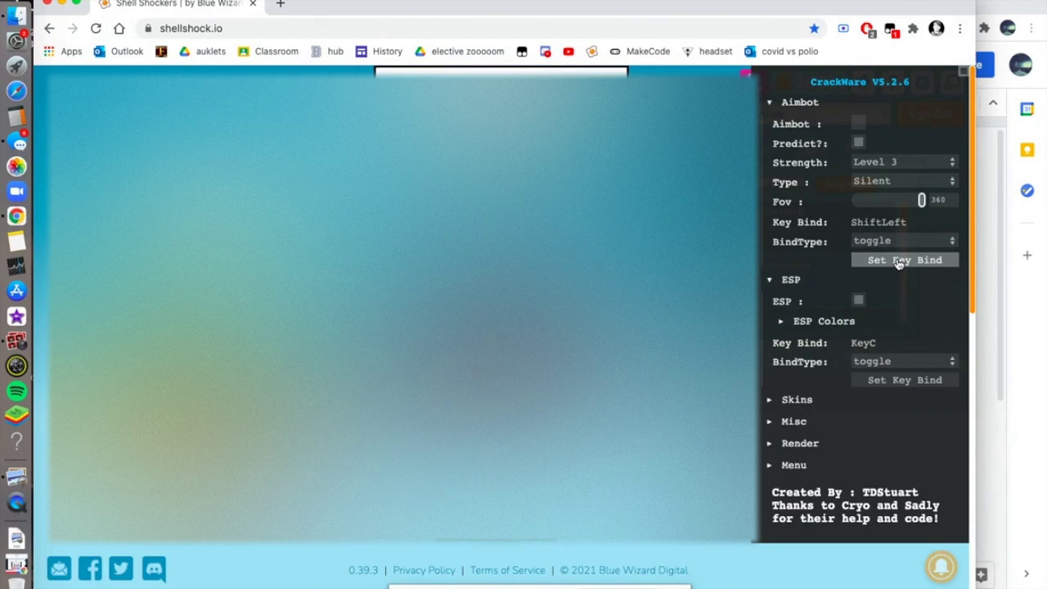
- Bind the aimbot to KeyL and keep ESP's bind type on toggle
click(898, 262)
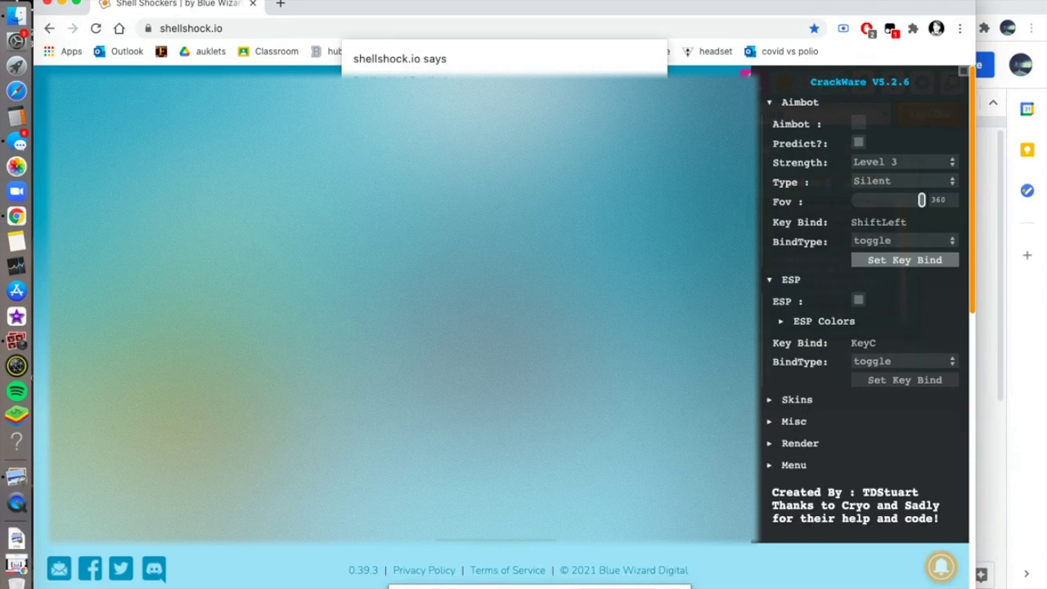
key(l)
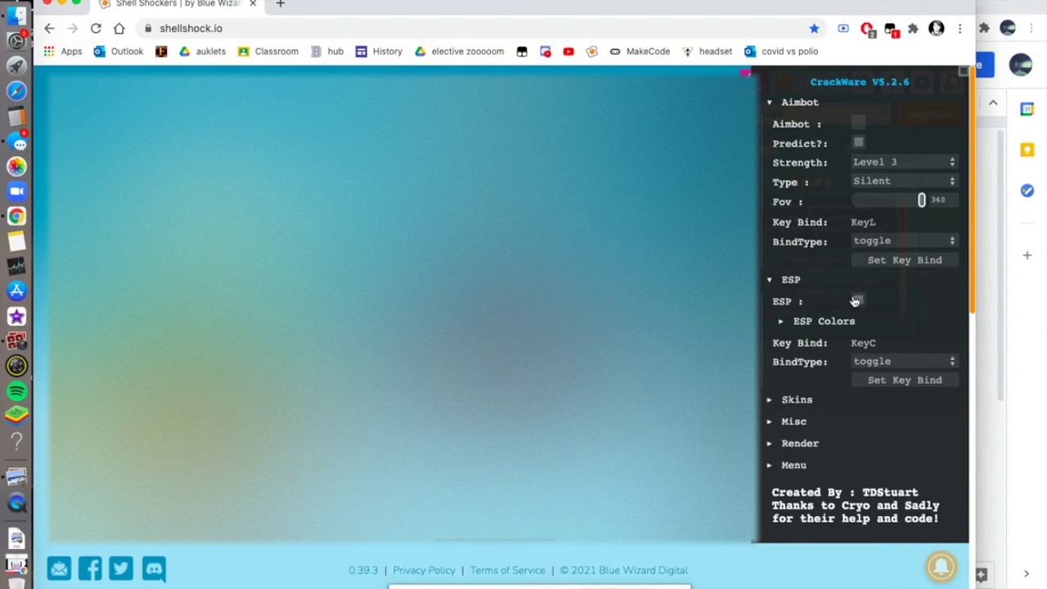
click(896, 363)
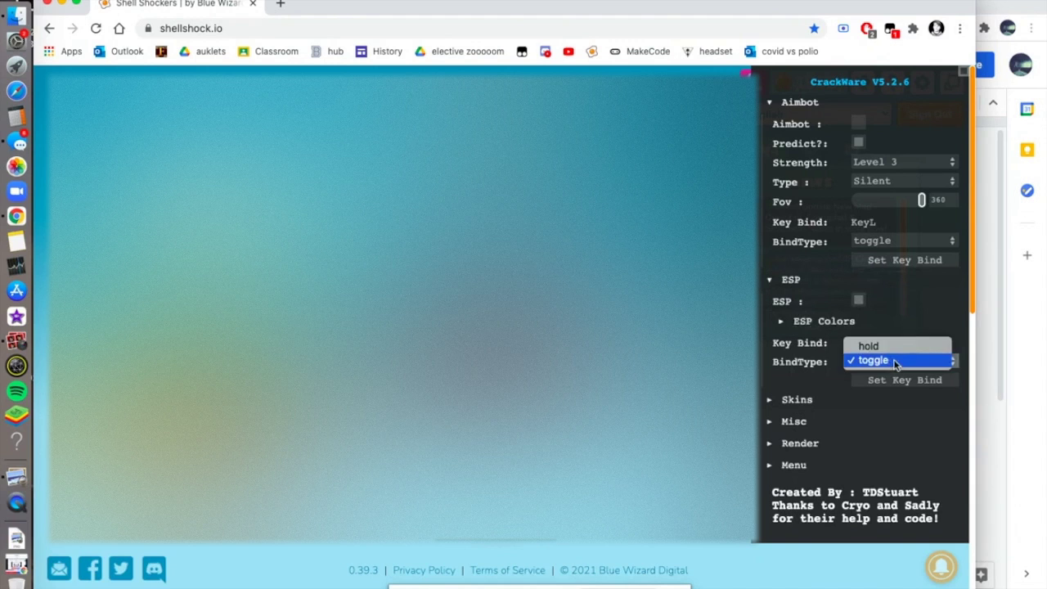
click(896, 361)
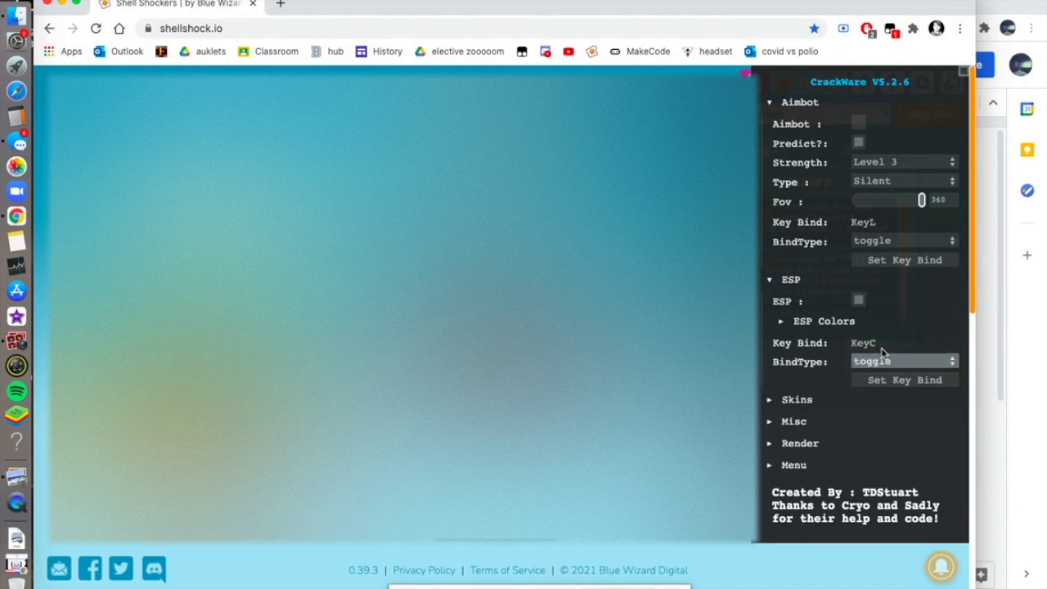